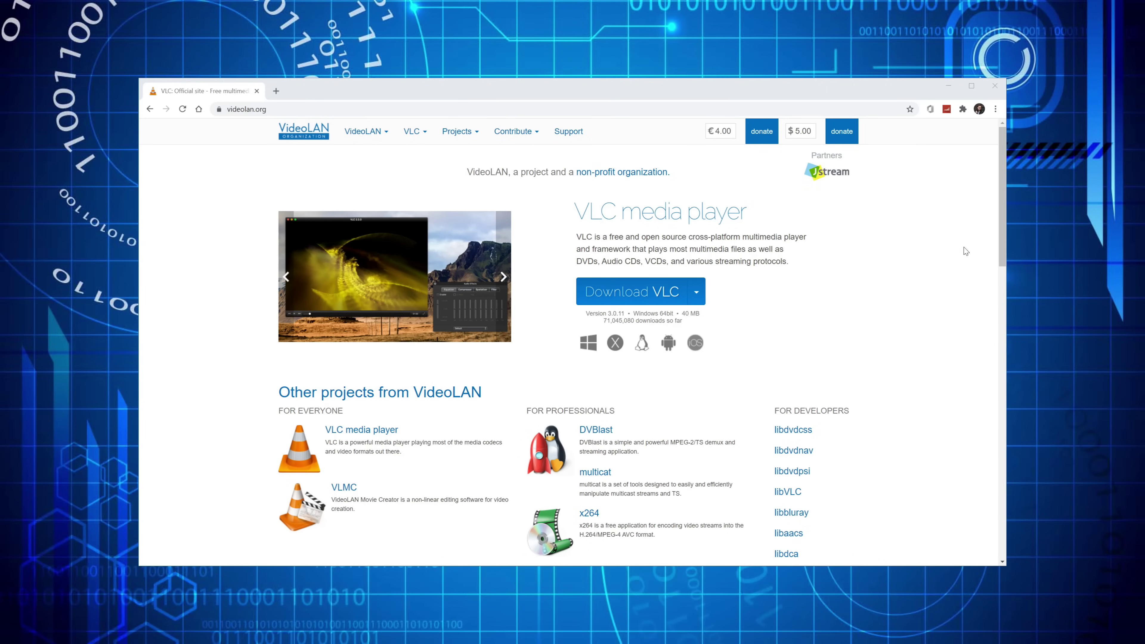
In VLC media player, add the Sample mkv file from the Desktop as the source and proceed to its conversion settings
left_click(424, 200)
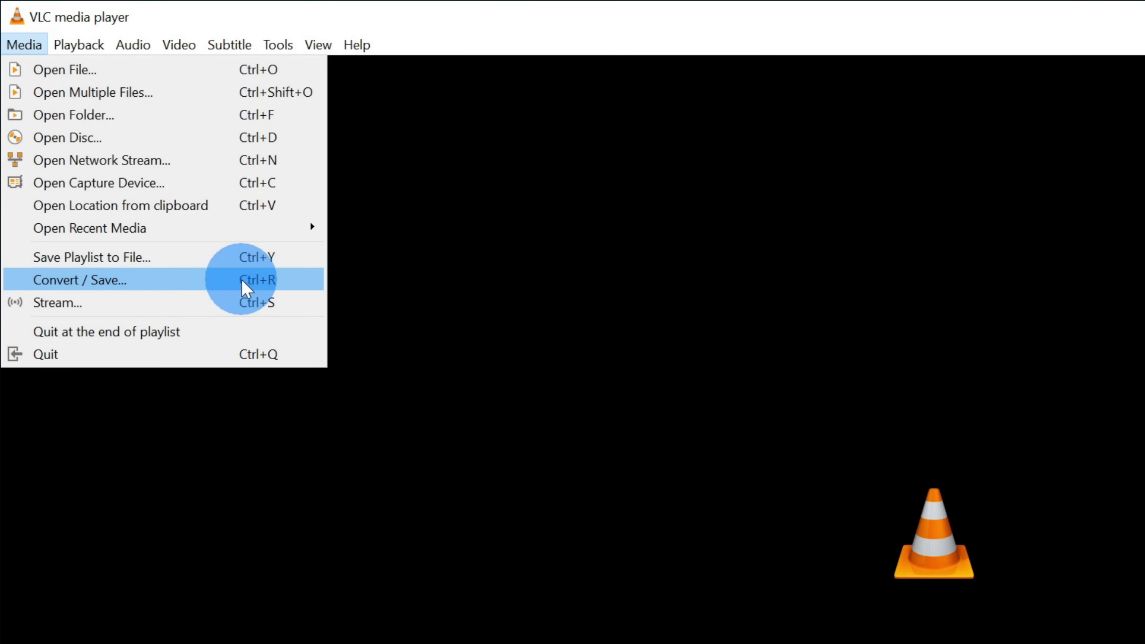
left_click(285, 282)
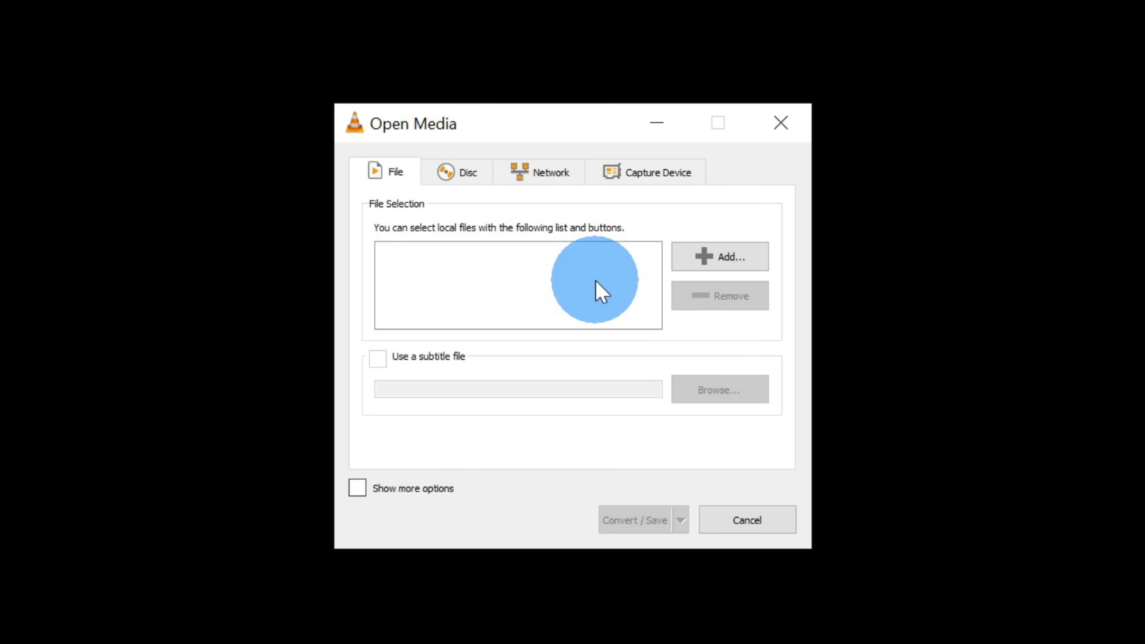
left_click(713, 264)
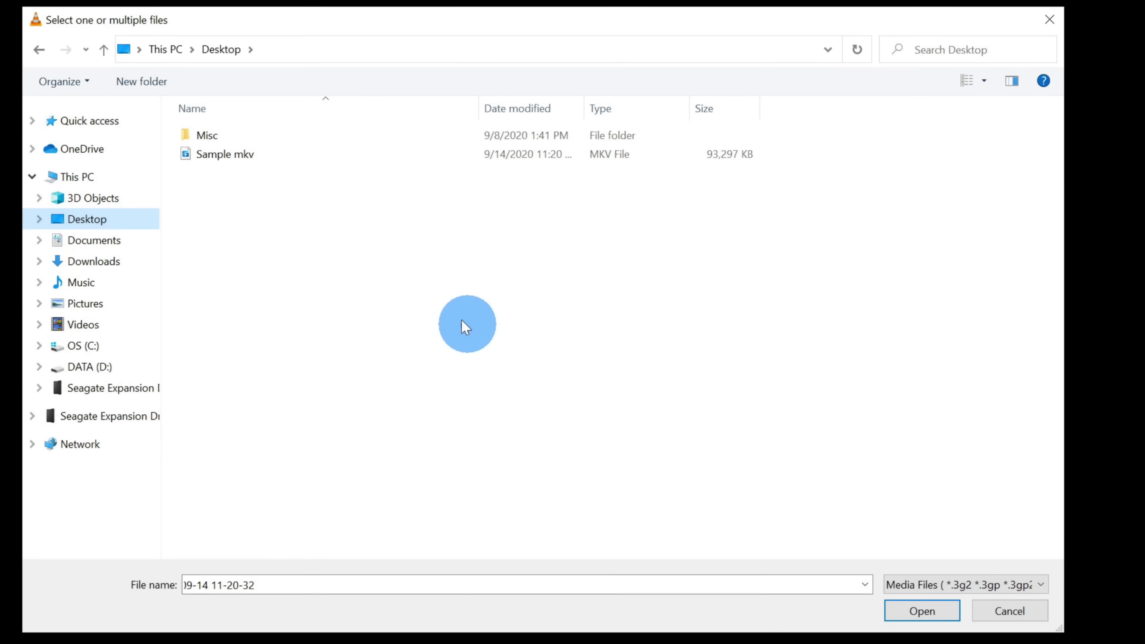
left_click(299, 156)
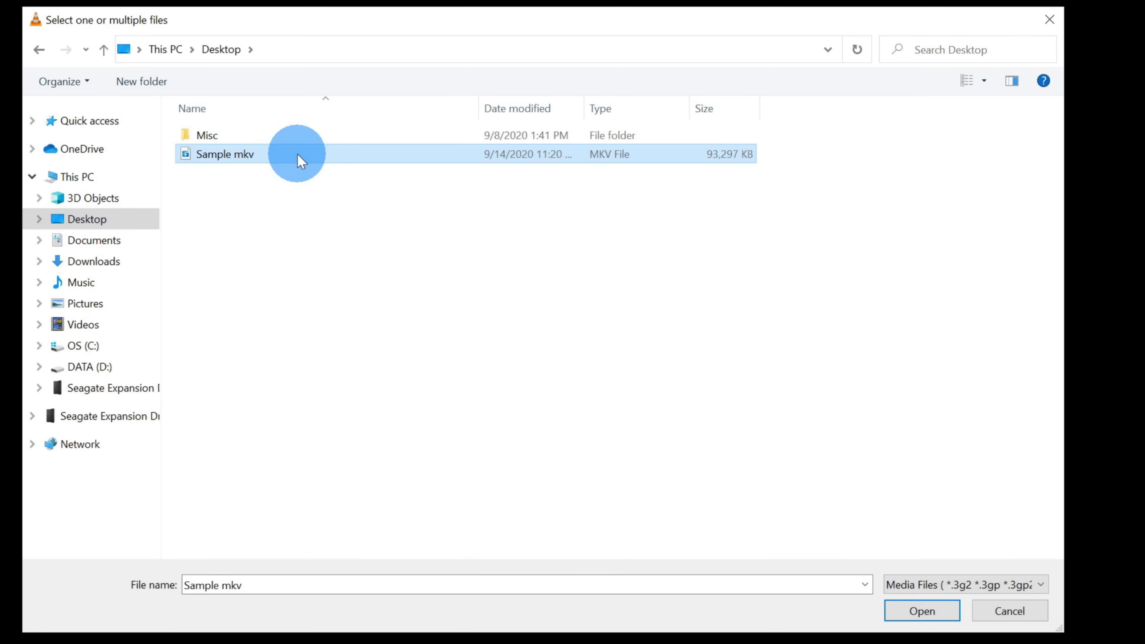
left_click(925, 609)
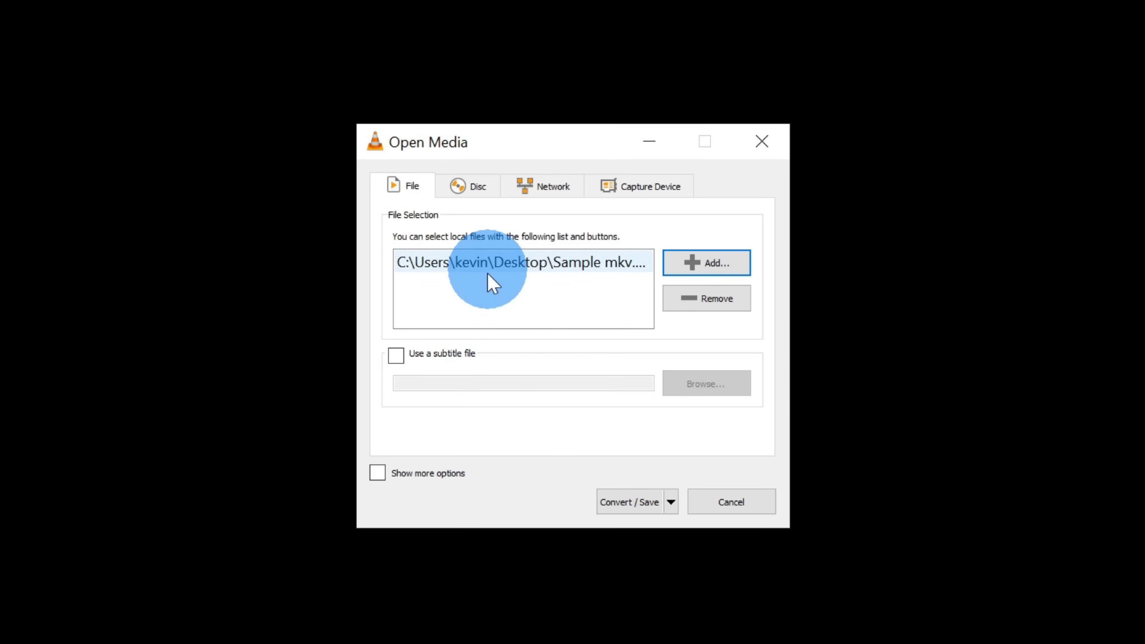
left_click(631, 509)
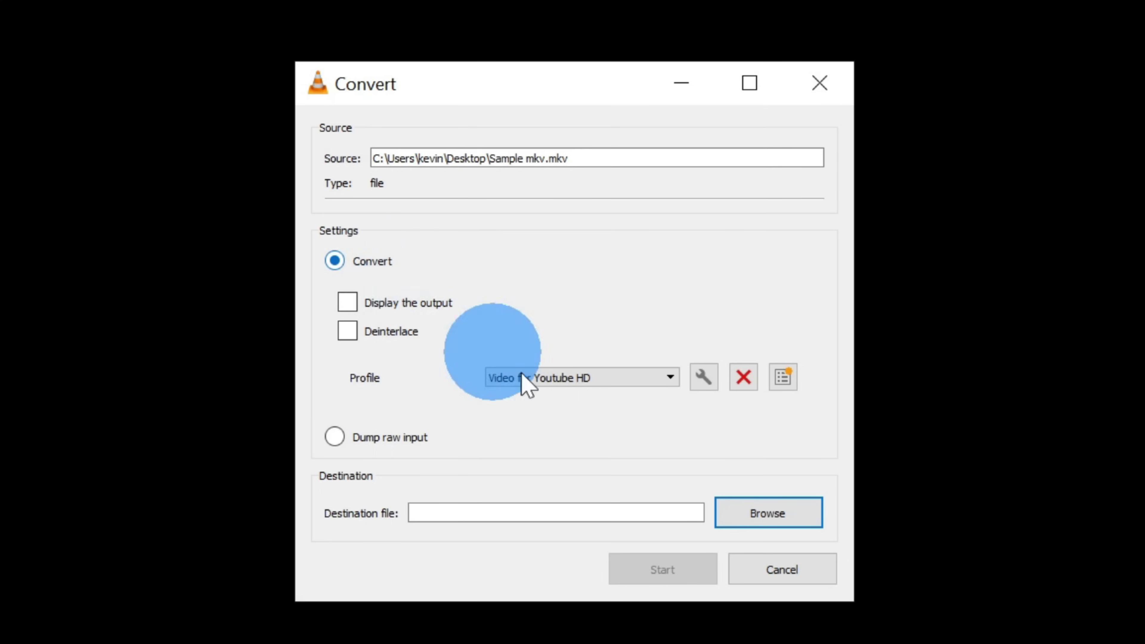
Review the available video and audio conversion profiles and choose Video for Youtube HD
left_click(670, 377)
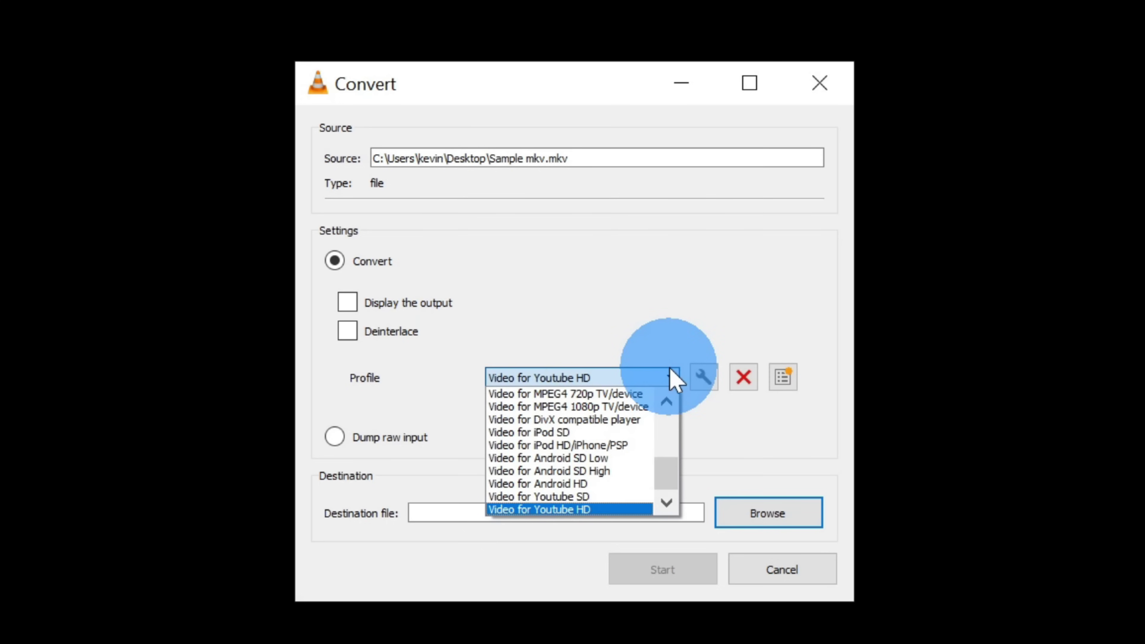
left_click_drag(668, 479, 673, 358)
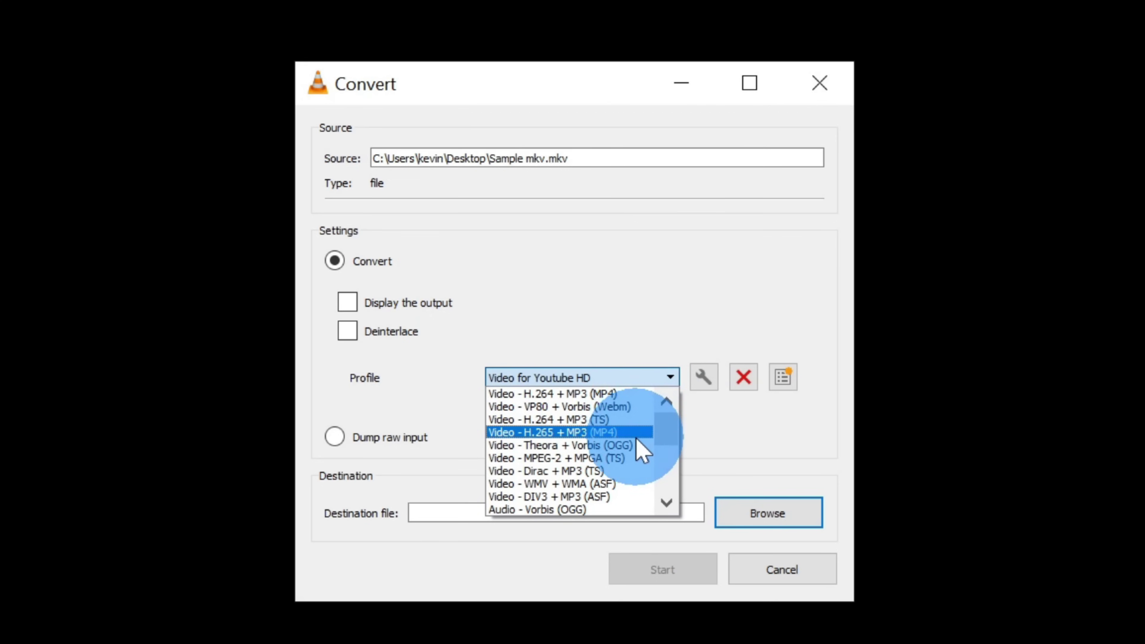
left_click_drag(666, 435, 677, 458)
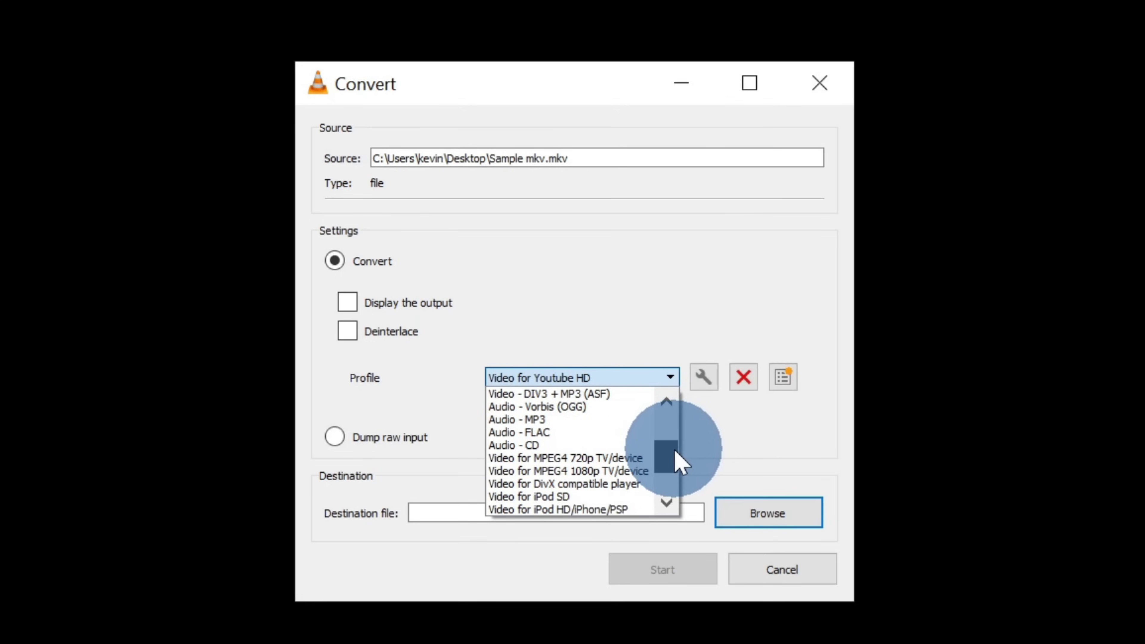
left_click_drag(676, 452, 677, 456)
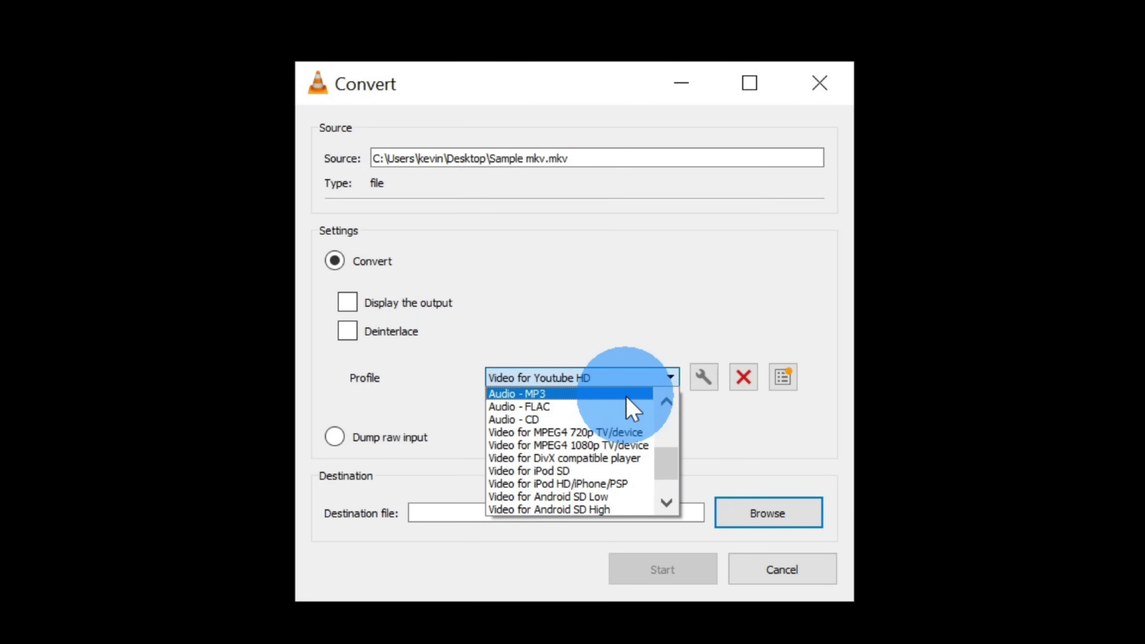
left_click_drag(668, 469, 673, 504)
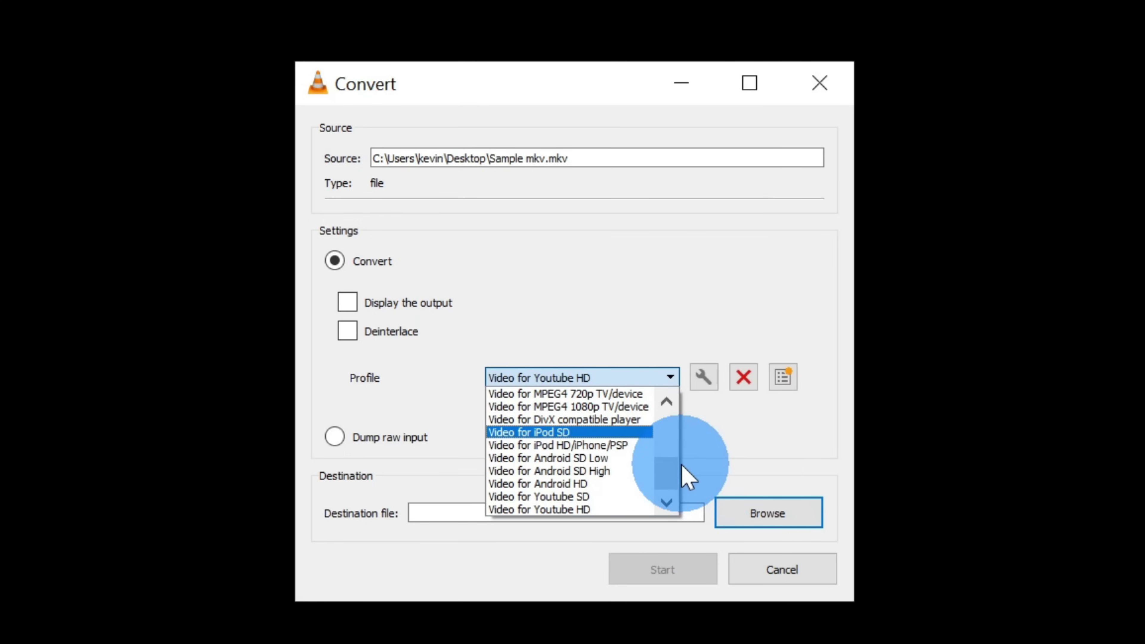
left_click(614, 511)
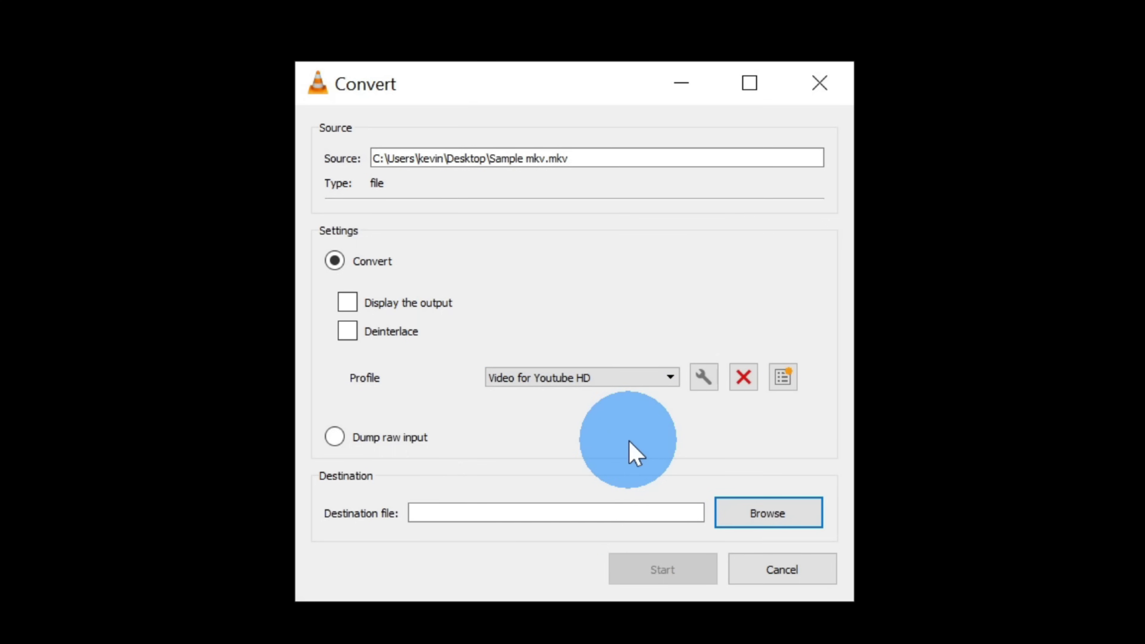
left_click(568, 377)
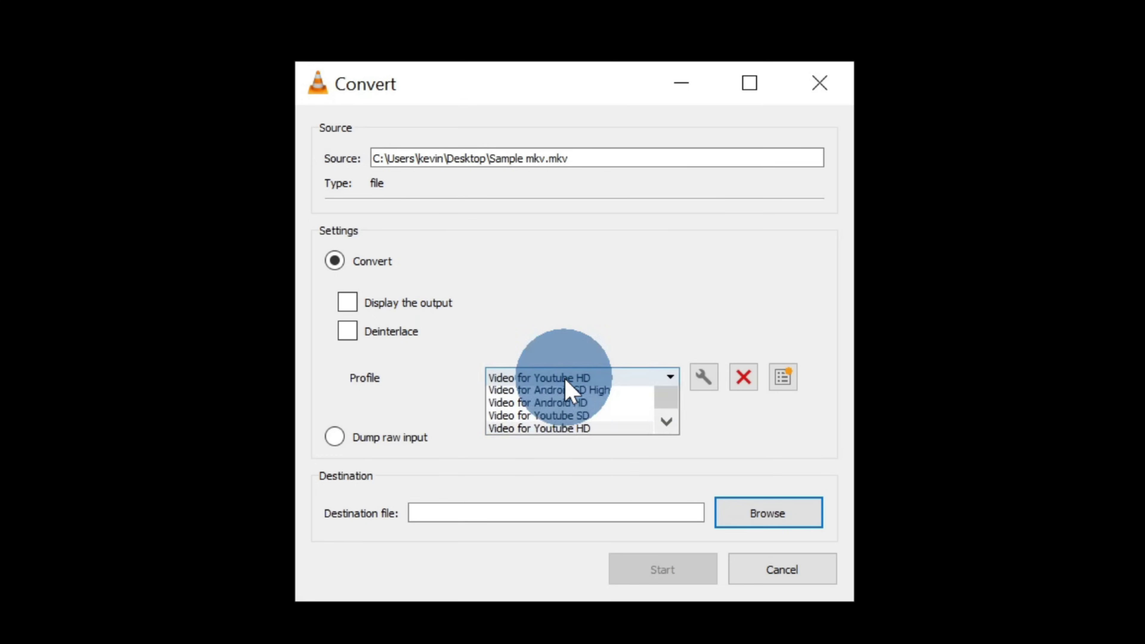
left_click(764, 450)
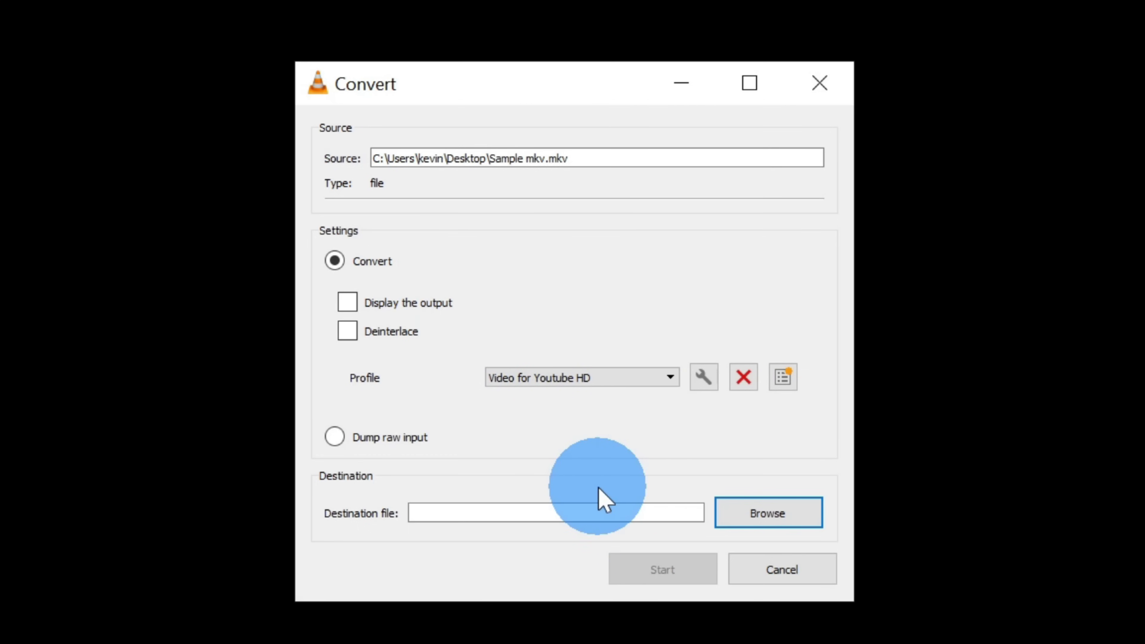
Set the destination to an MP4 file named Sample mkv converted on the Desktop and run the conversion
left_click(802, 521)
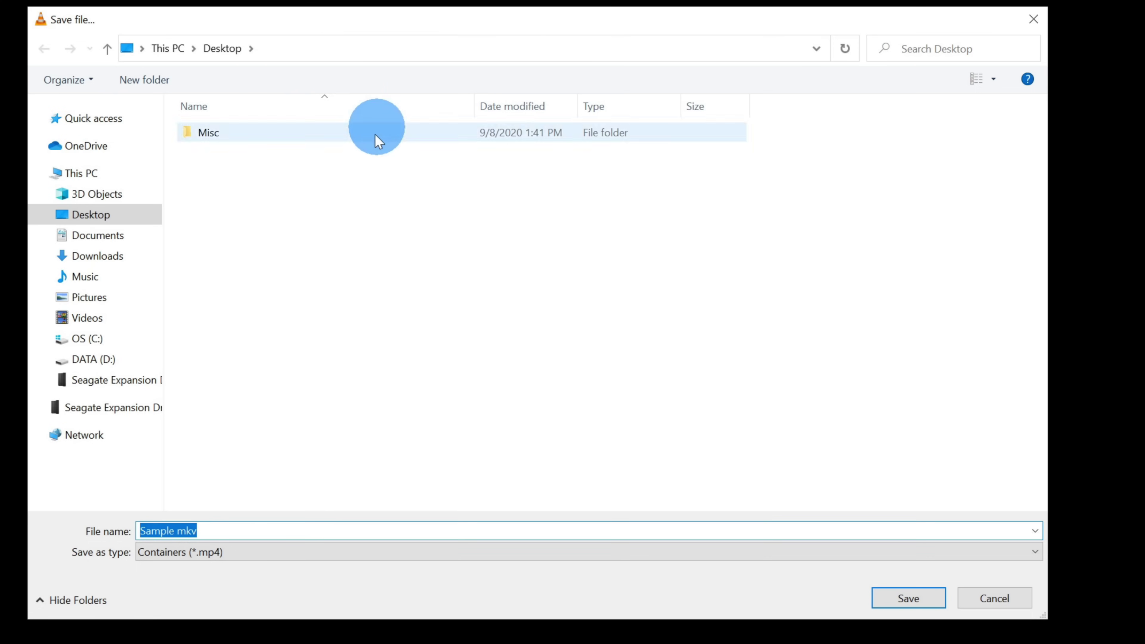
left_click(245, 530)
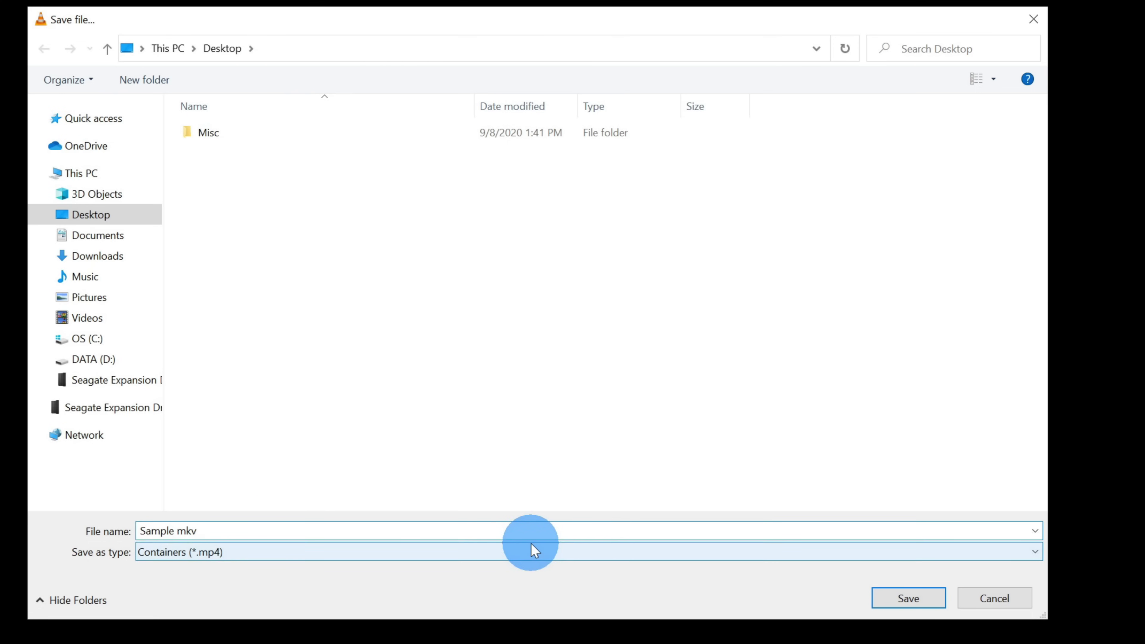
type("converted")
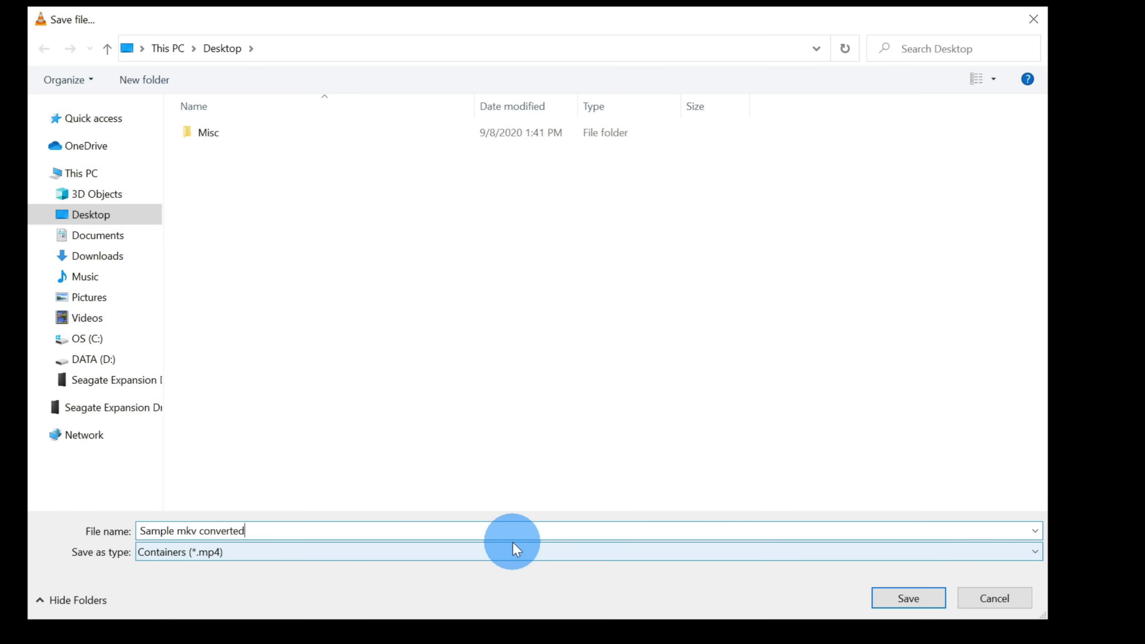
left_click(908, 599)
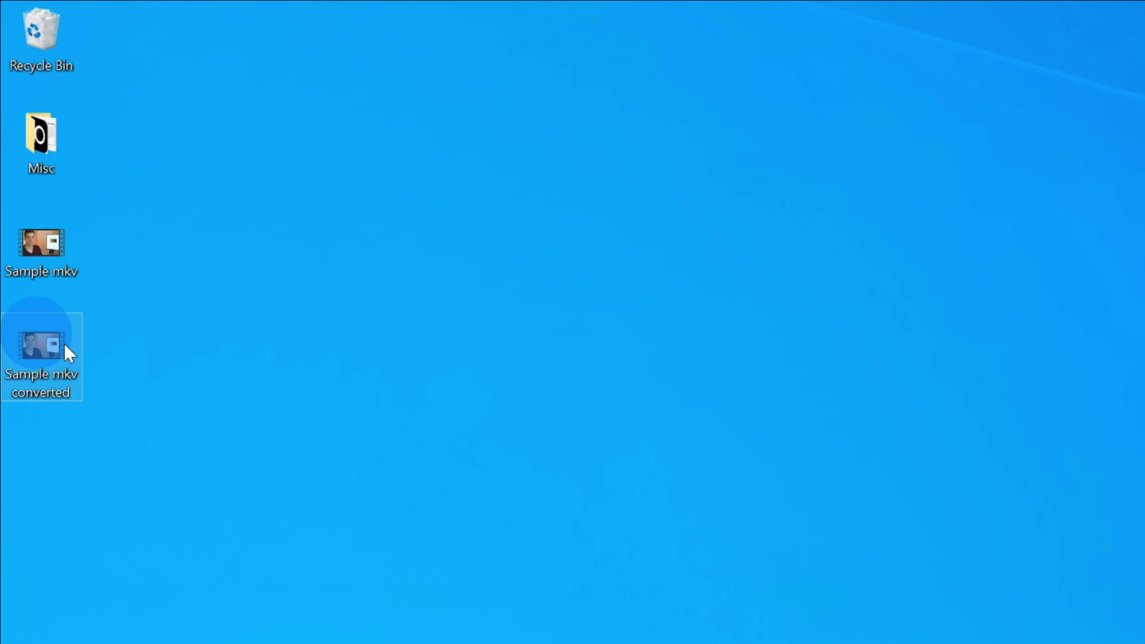
Check the file type in the properties of Sample mkv converted on the desktop, and close the properties
left_click(41, 351)
key("alt+Return")
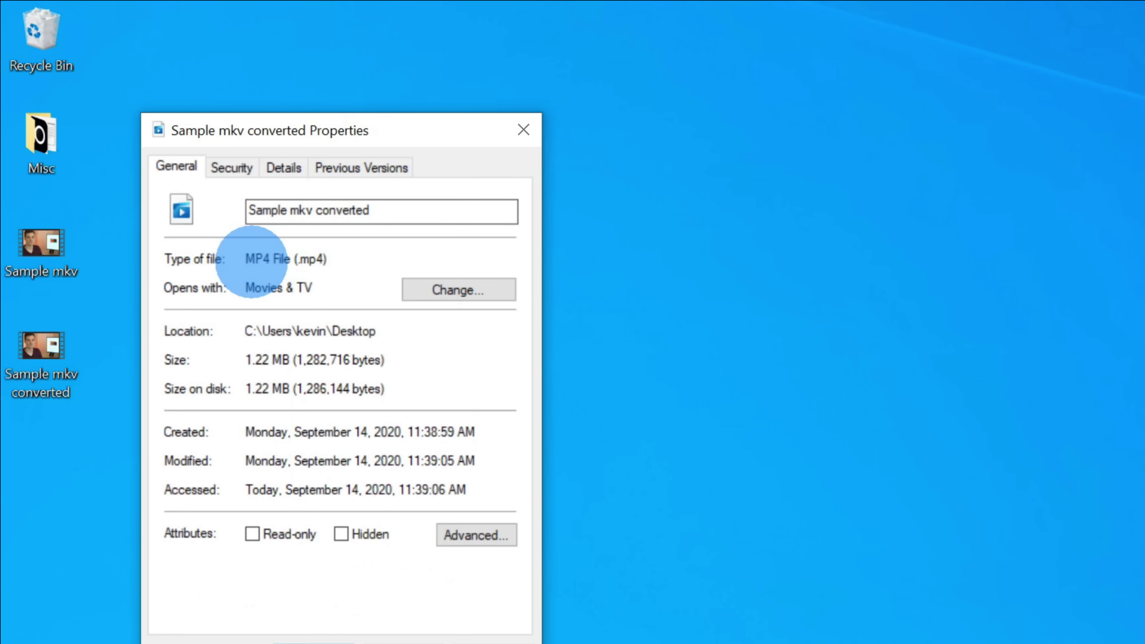
left_click_drag(294, 258, 329, 259)
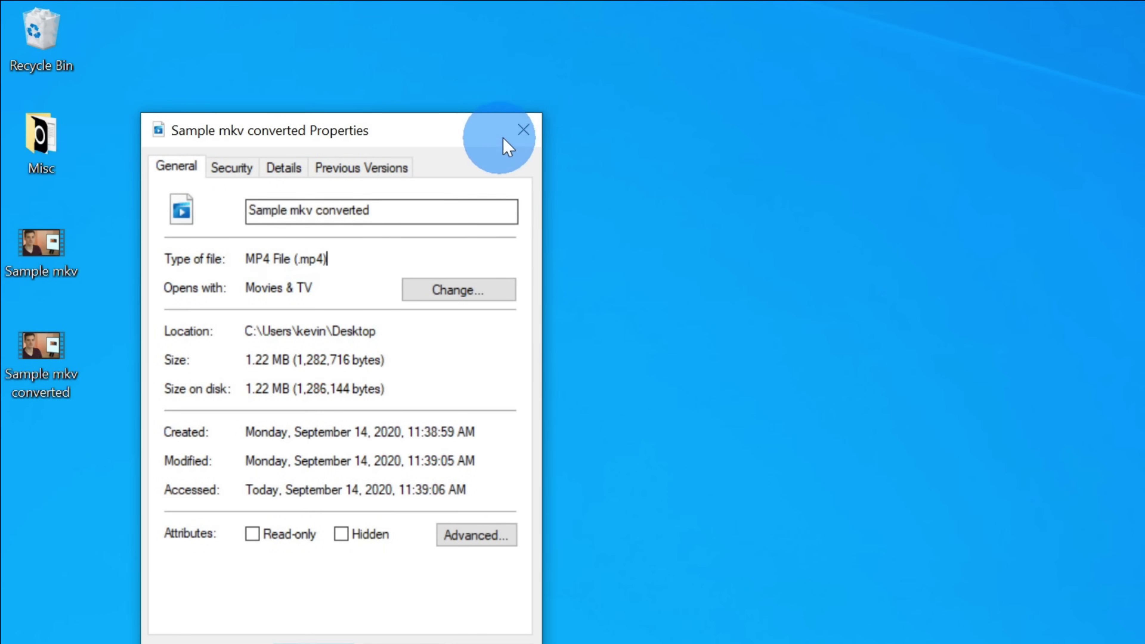
left_click(523, 130)
Play the Sample mkv converted video from the desktop to check it, and close the player
left_click(62, 352)
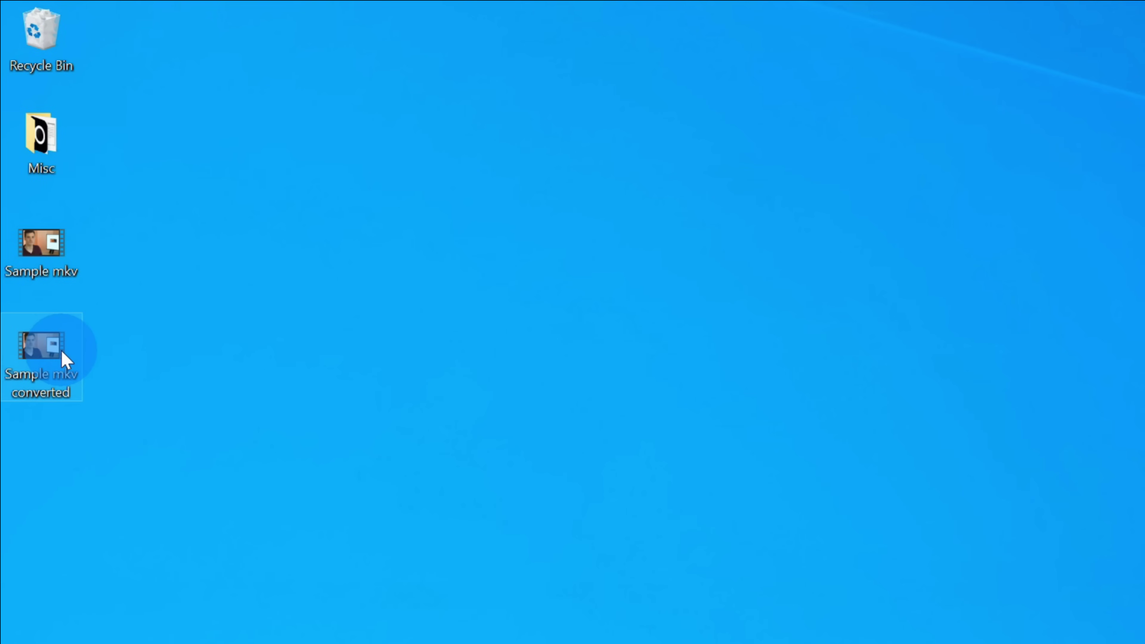
double_click(60, 350)
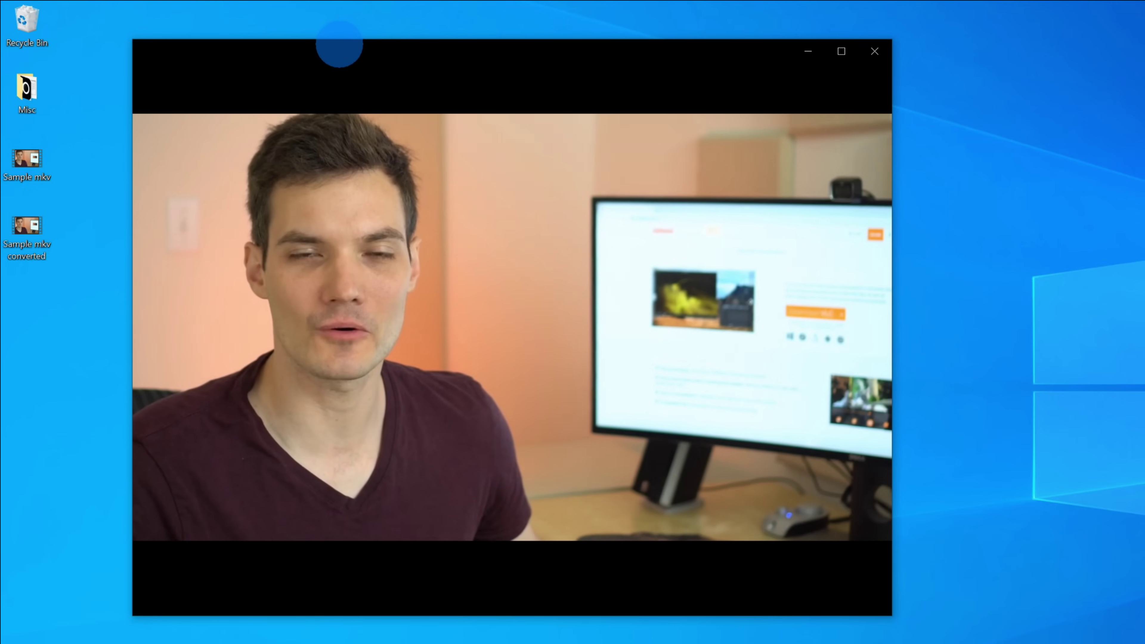
left_click(868, 51)
left_click(432, 161)
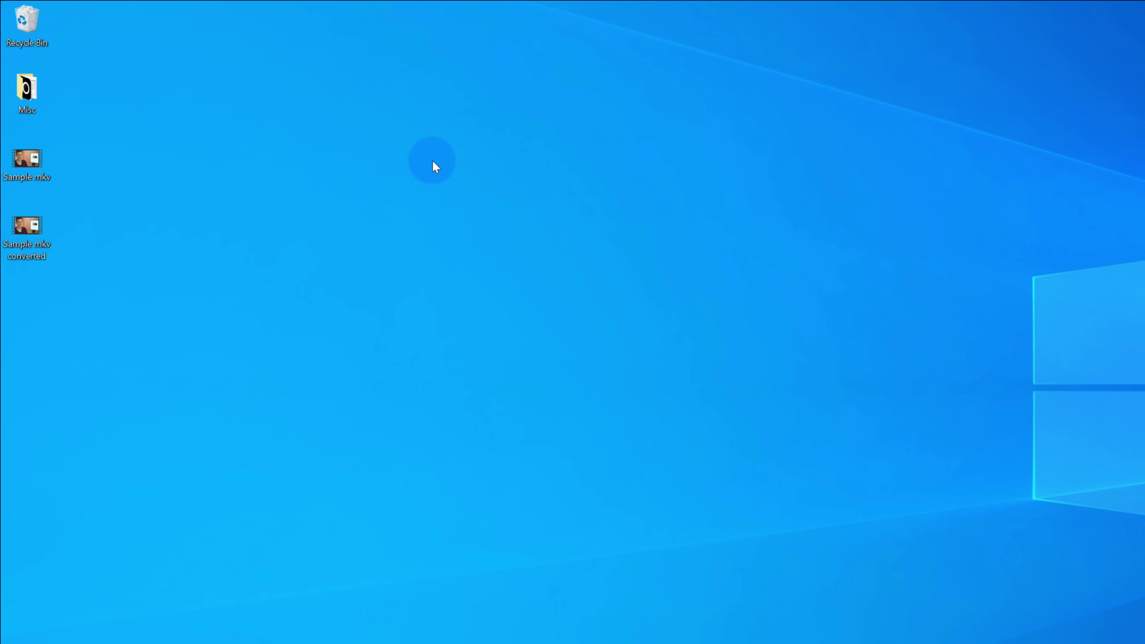
Switch to the browser and look over the OBS Studio home page at obsproject.com
left_click(453, 35)
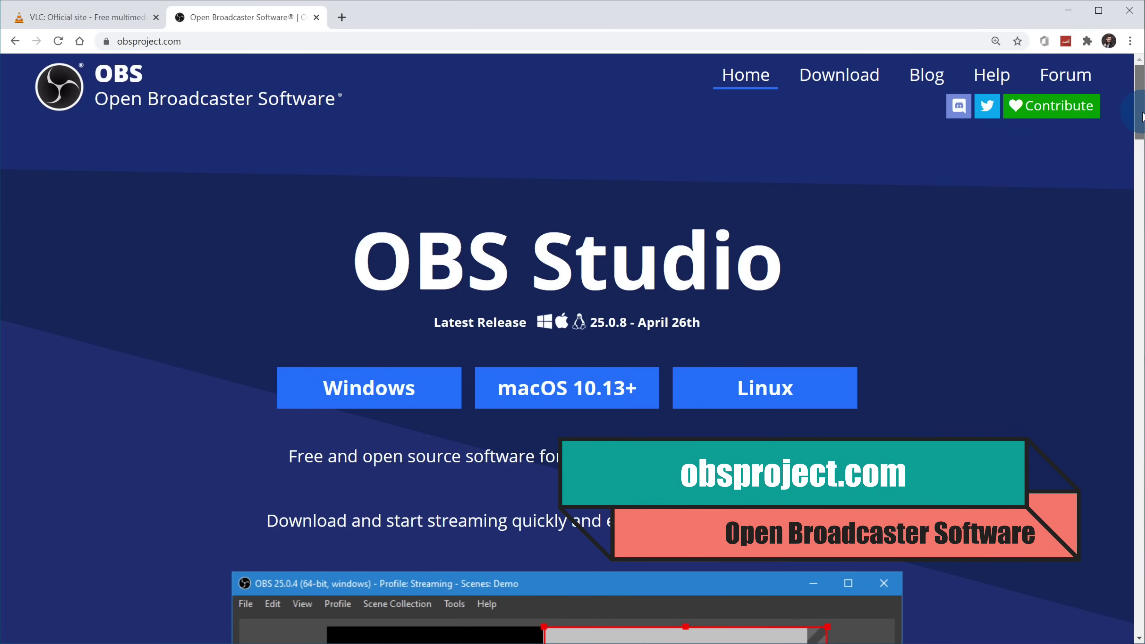
scroll(1136, 129, "down", 3)
mouse_move(1135, 129)
left_mouse_down()
mouse_move(1136, 207)
mouse_move(1136, 110)
left_mouse_up()
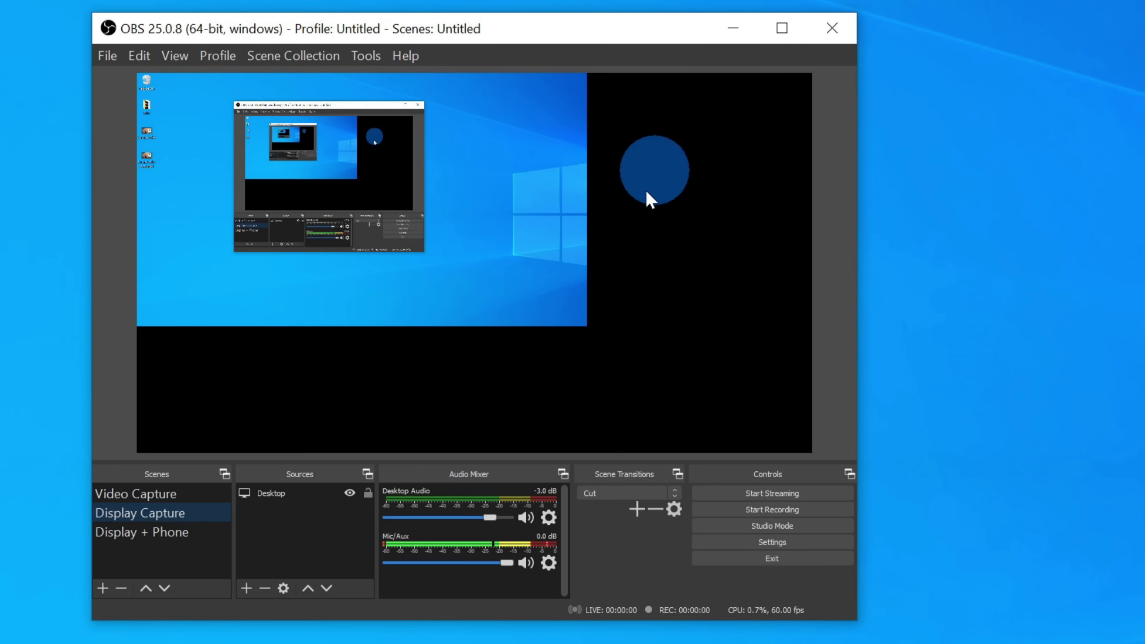
In OBS, remux the Sample mkv recording from the Desktop into the MP4 file Sample mkv.mp4
left_click(108, 56)
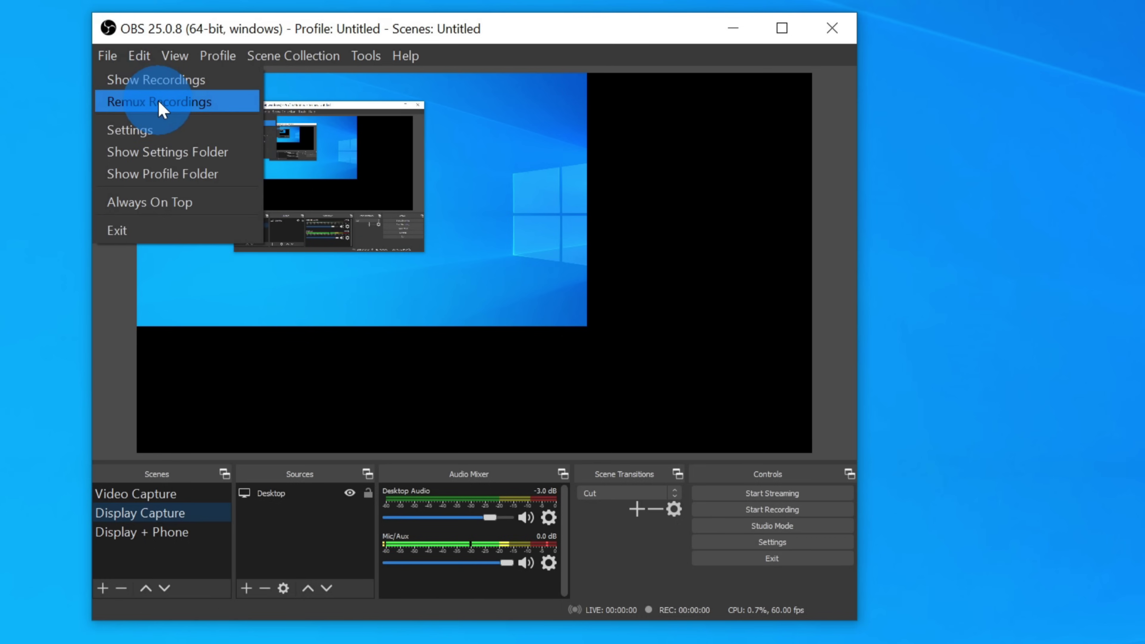
left_click(161, 108)
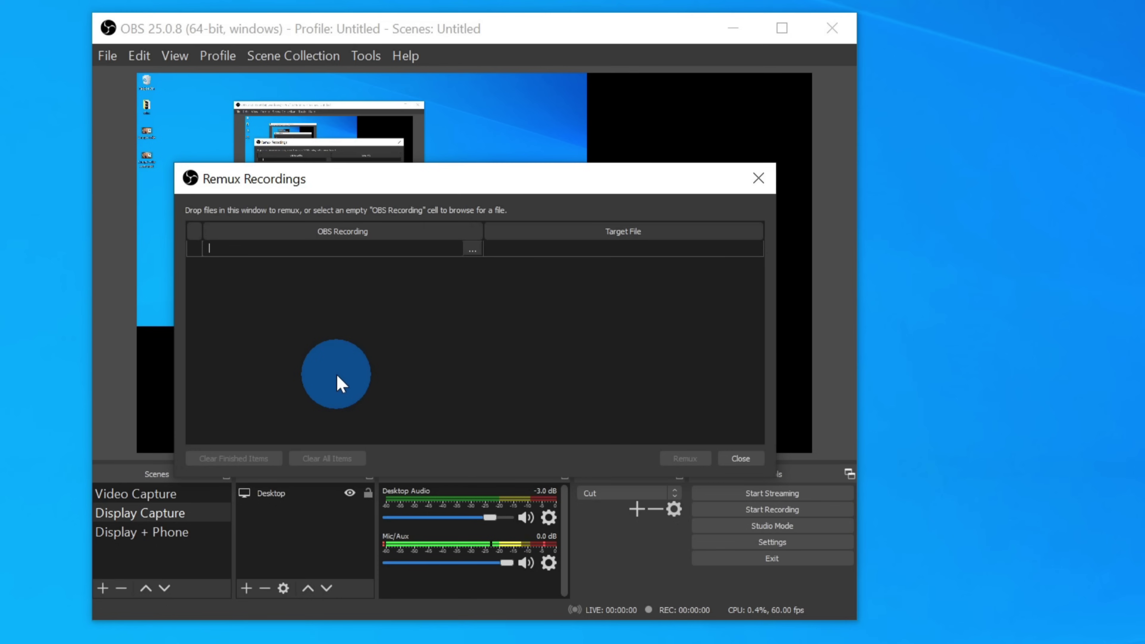
left_click(477, 252)
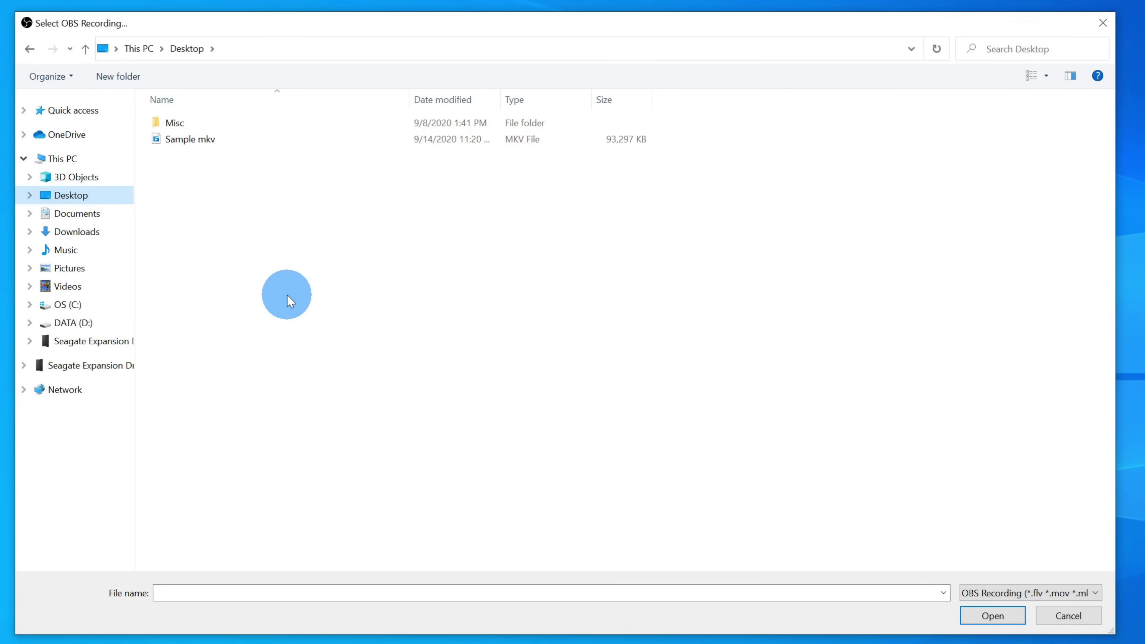
left_click(251, 139)
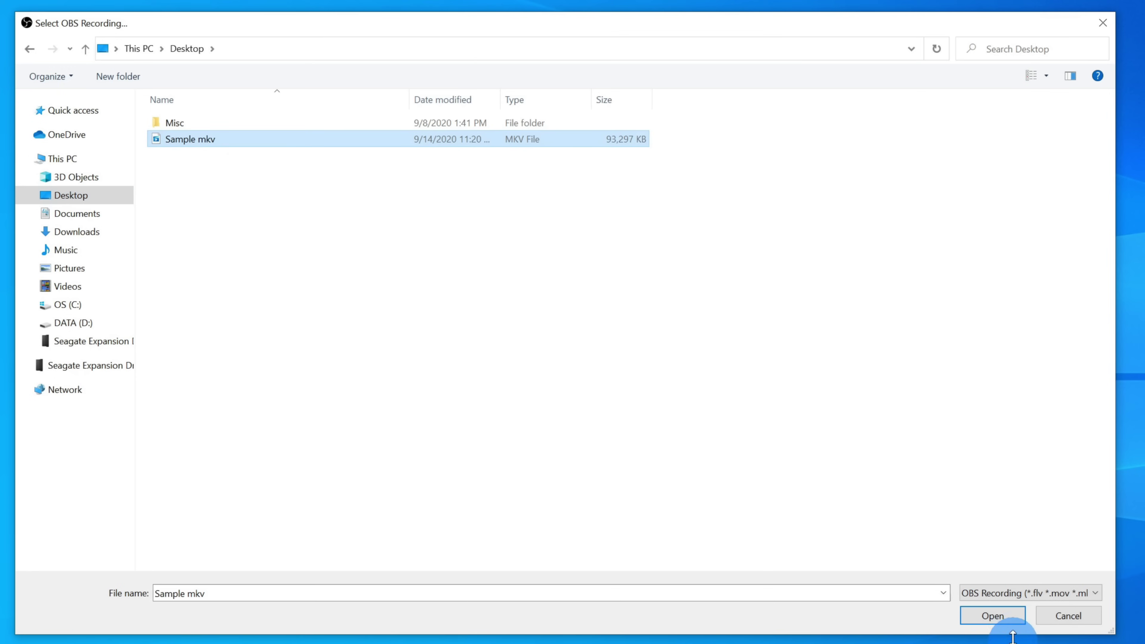
left_click(992, 616)
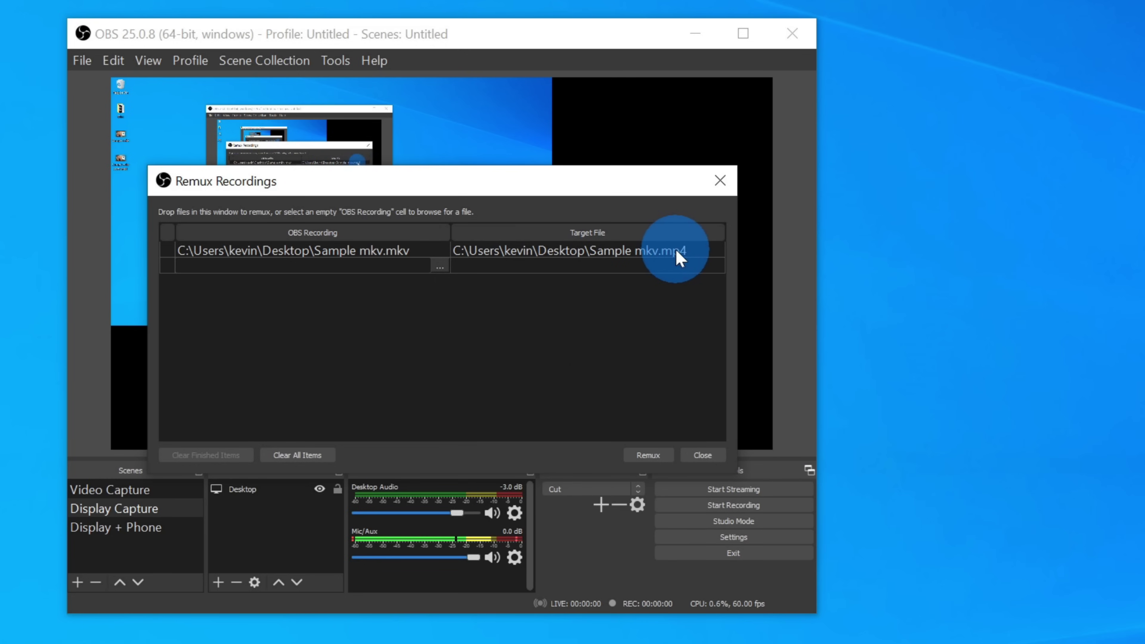
left_click(647, 455)
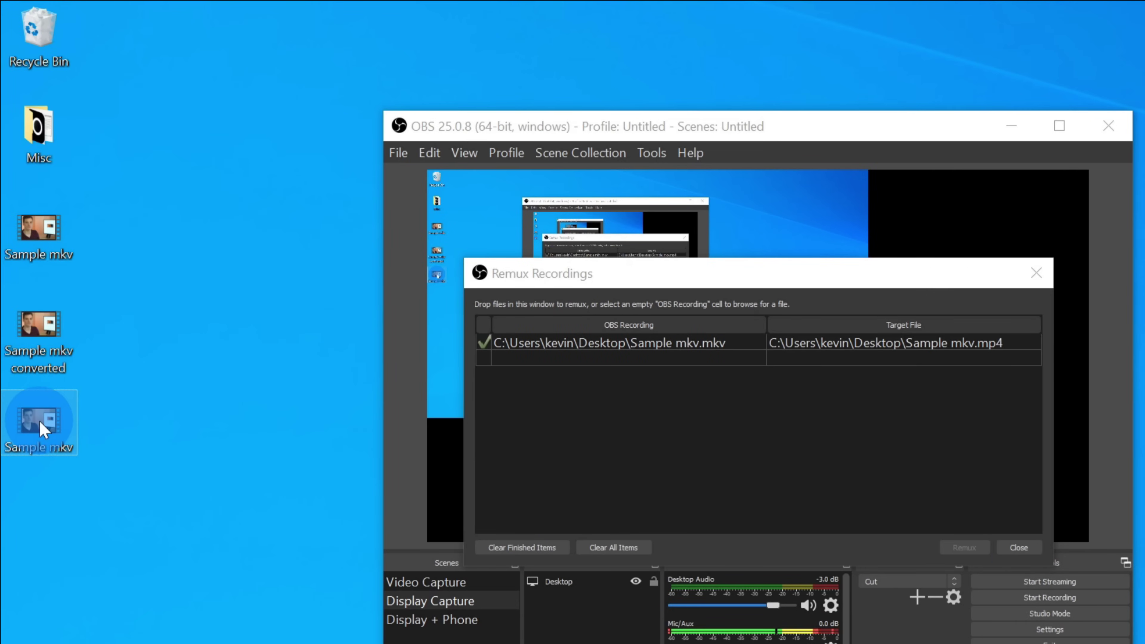
Check the file details of the remuxed Sample mkv MP4 on the desktop, play it, and close the player
mouse_move(43, 428)
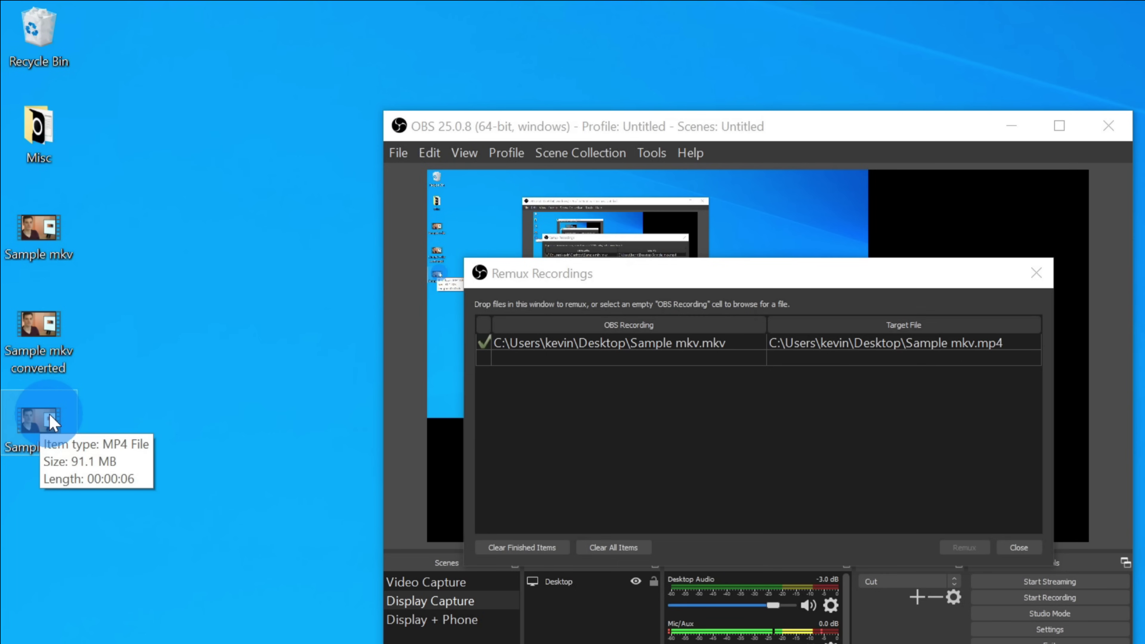
double_click(40, 419)
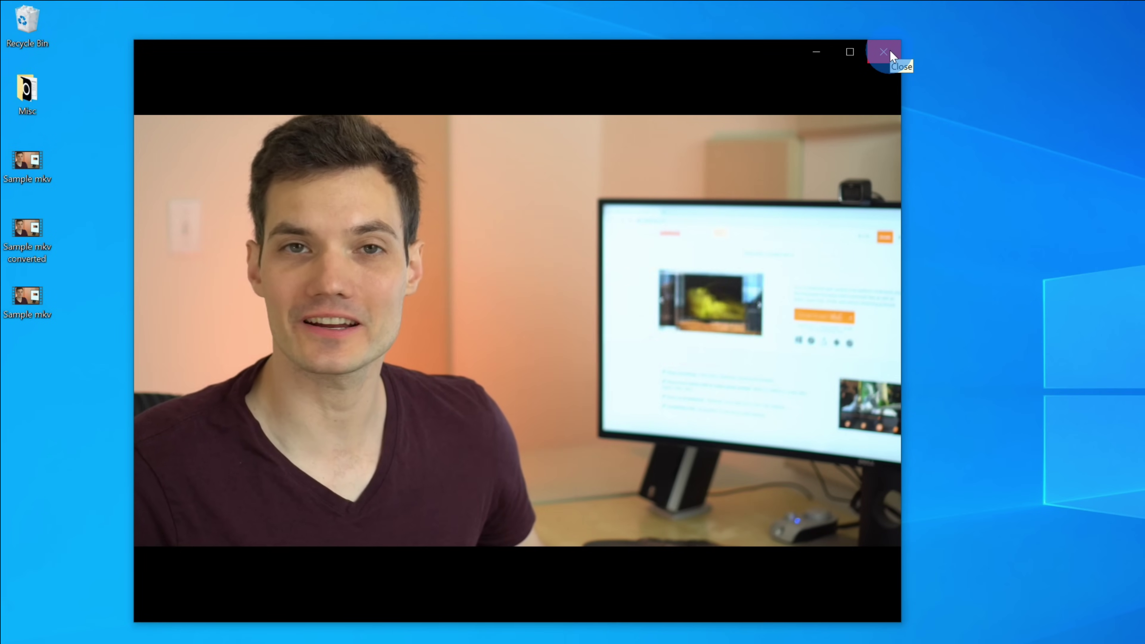
left_click(890, 50)
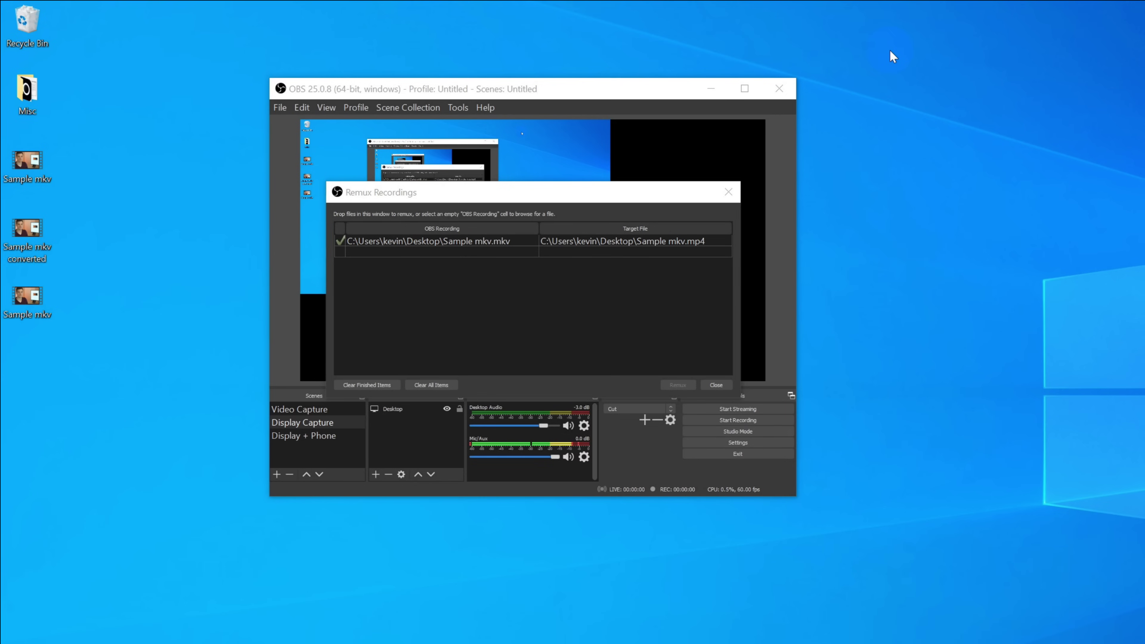